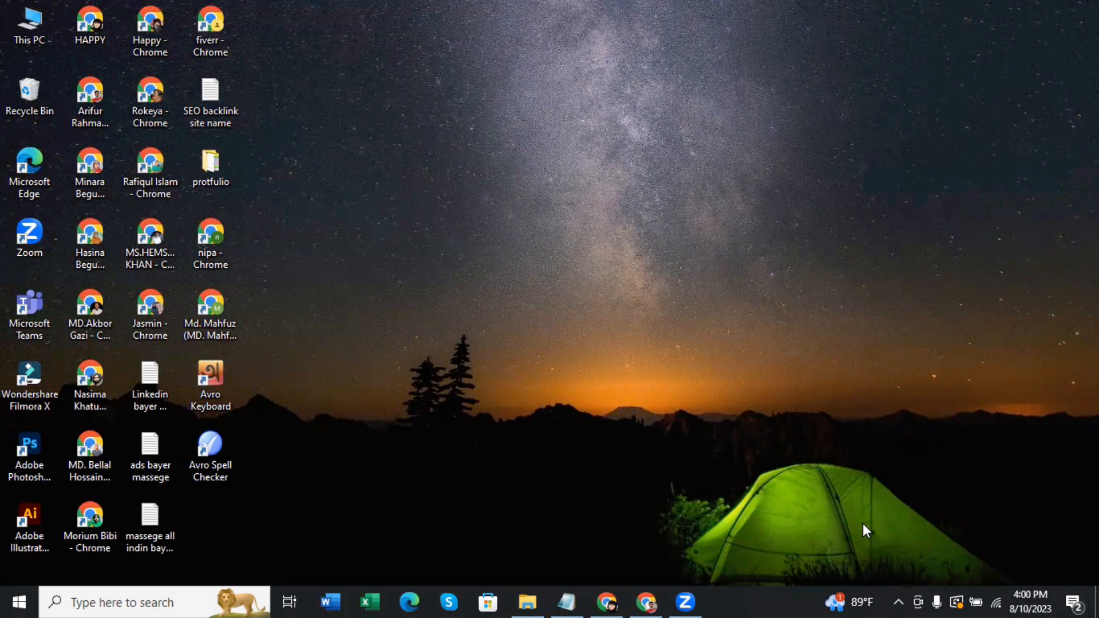
- Launch Adobe Photoshop from the desktop
double_click(40, 455)
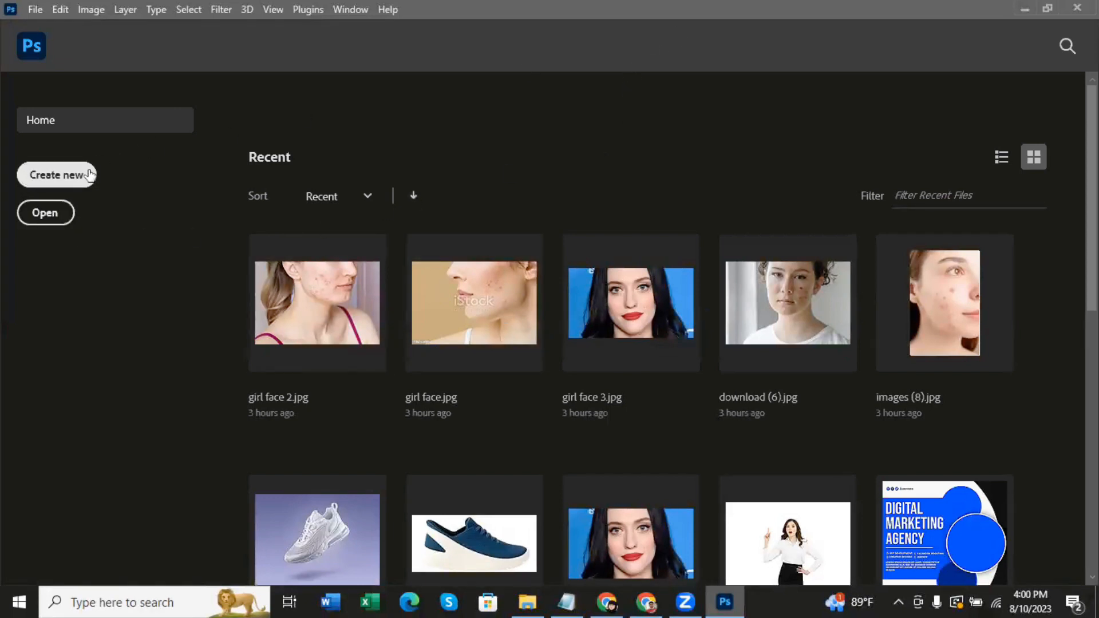
left_click(33, 12)
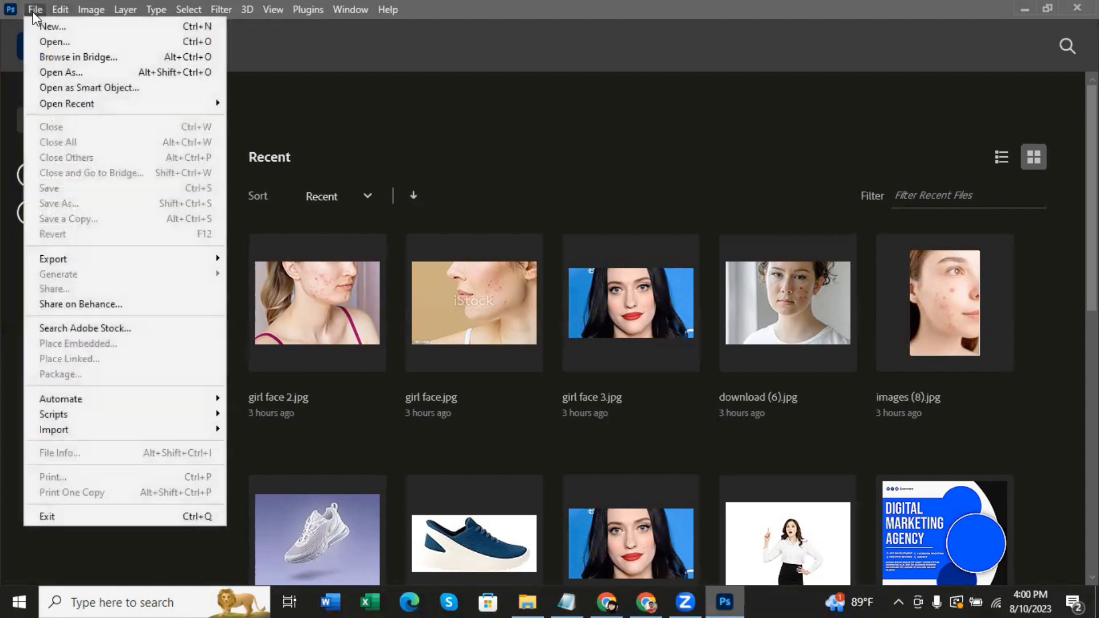
left_click(60, 42)
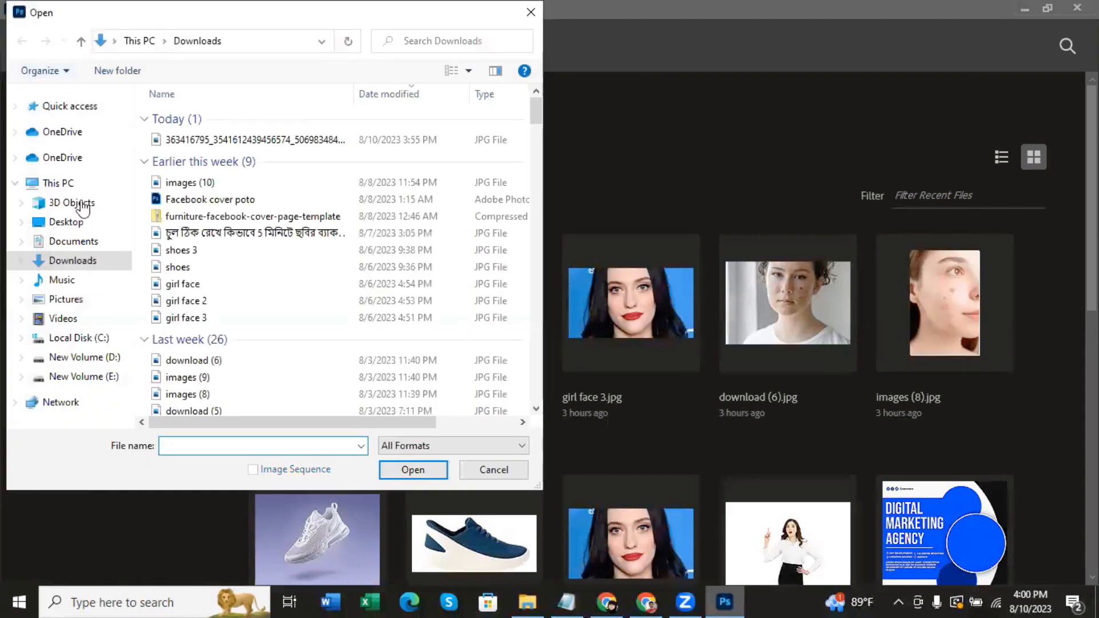
scroll(320, 237, "down", 1)
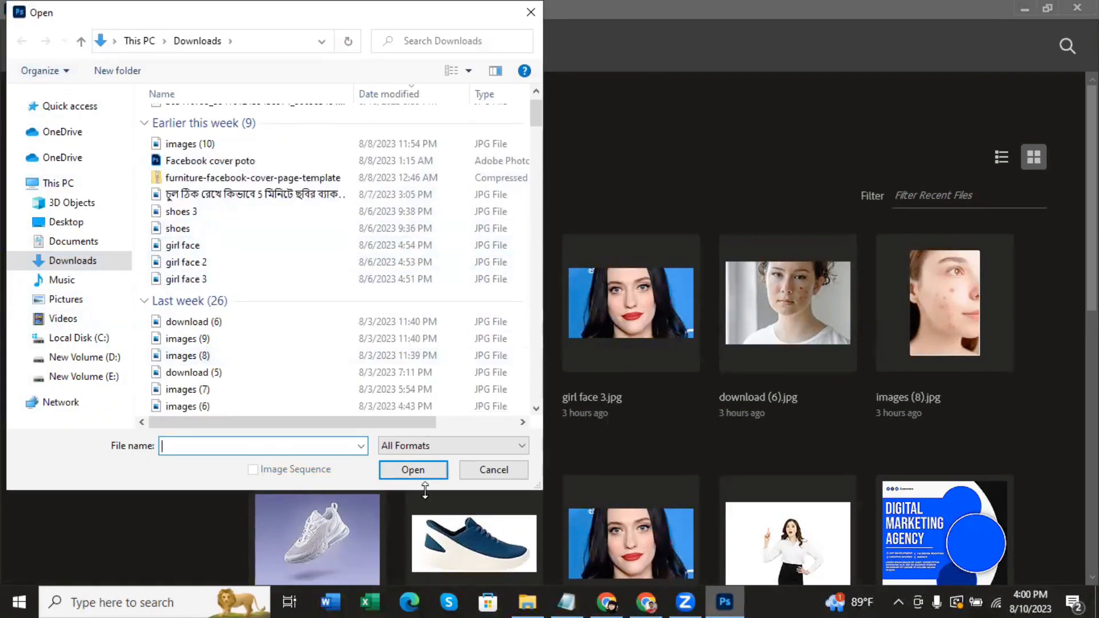
left_click(534, 9)
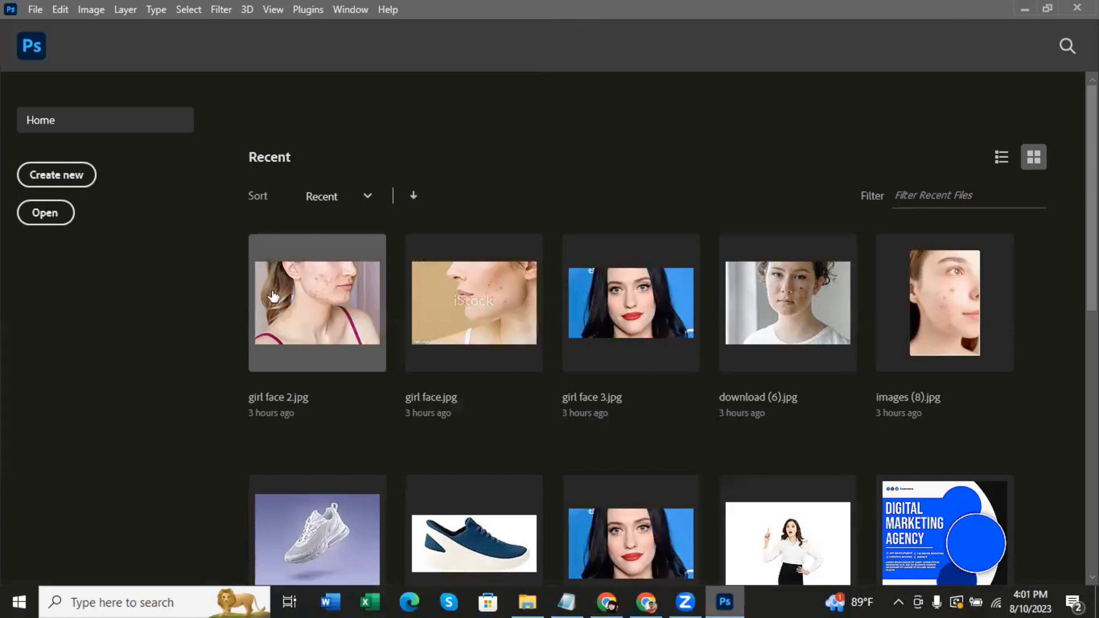
- Open the recent image girl face 2.jpg, and load girl face and girl face 3 from the Downloads folder as well
left_click(309, 318)
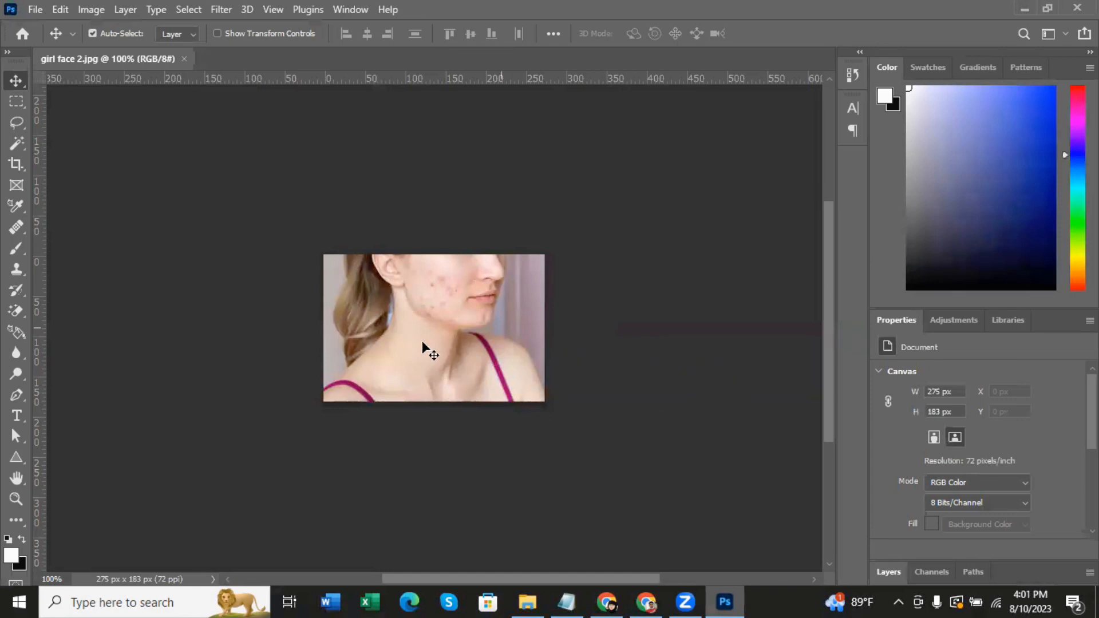
left_click(35, 9)
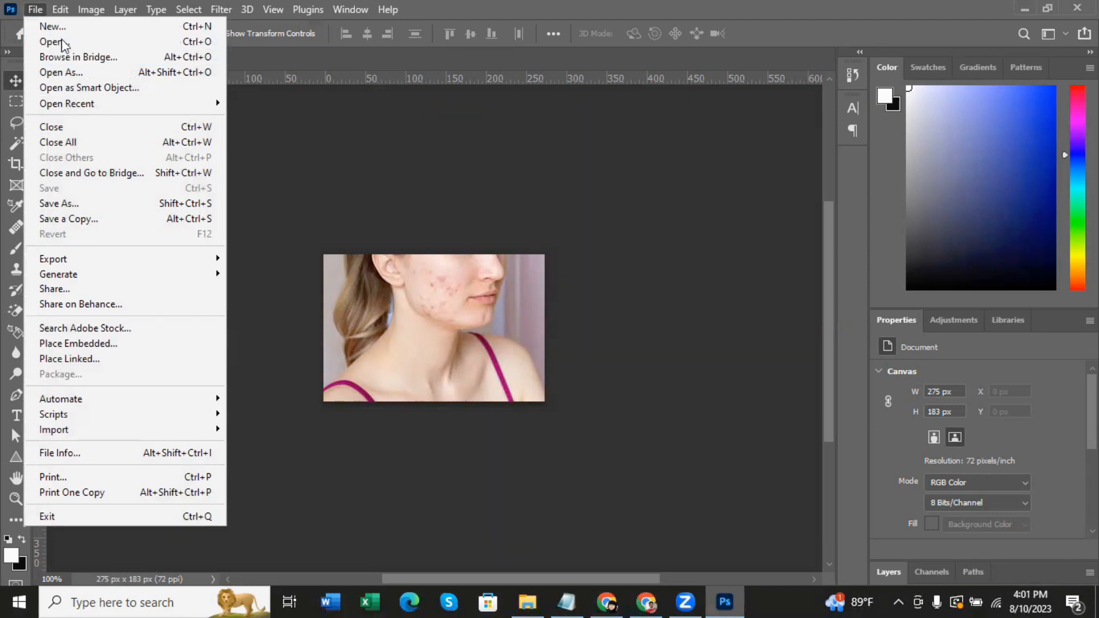
left_click(60, 41)
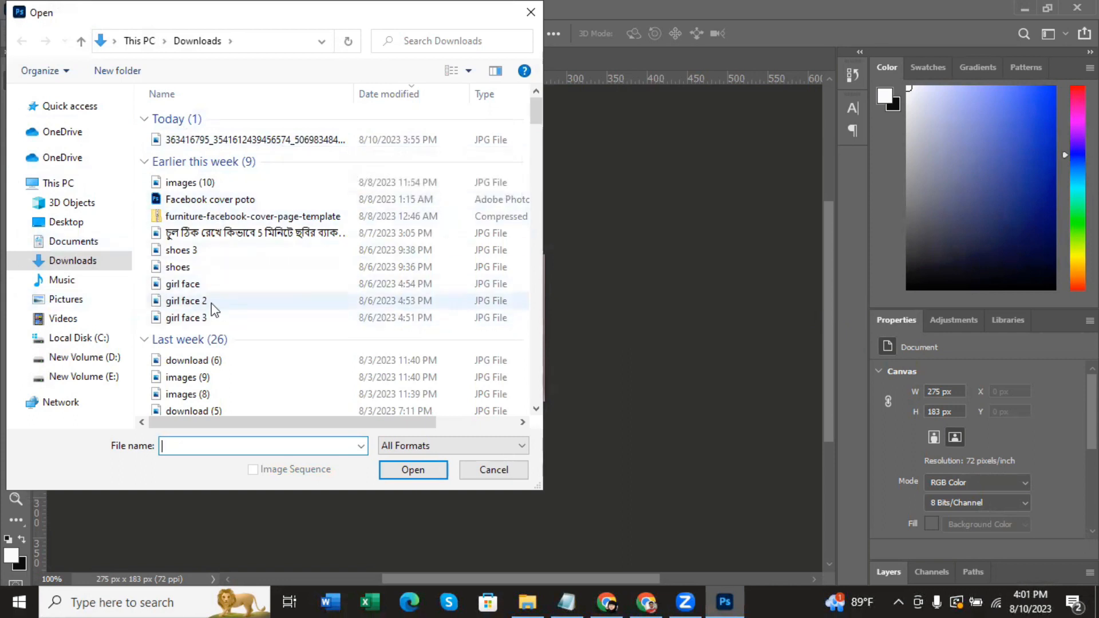
left_click(201, 283)
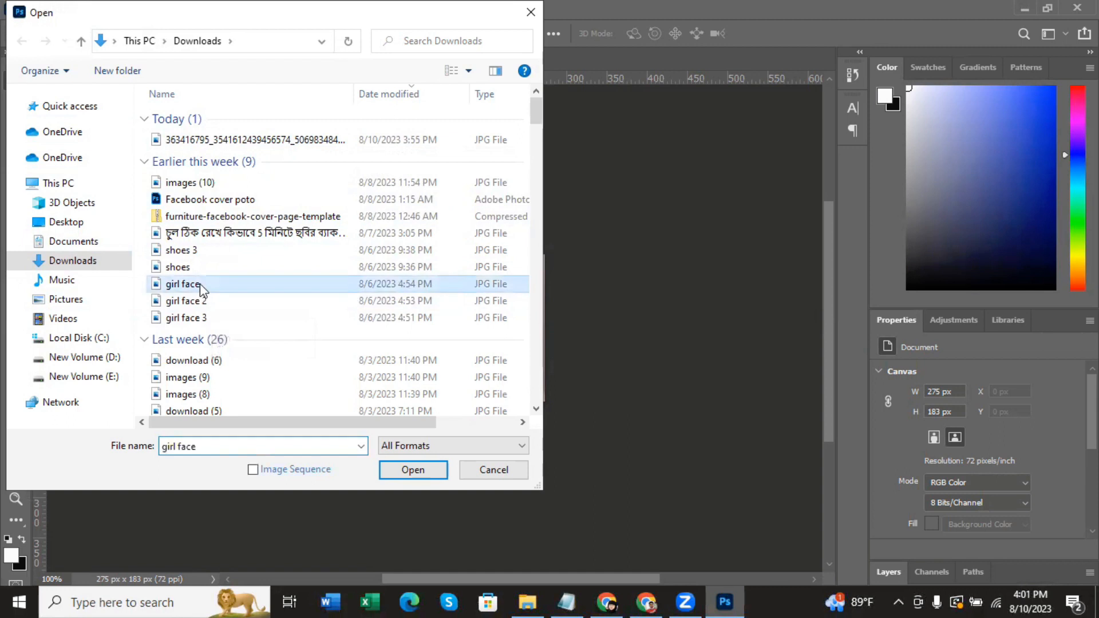
left_click(204, 302, "ctrl")
left_click(212, 319, "ctrl")
left_click(416, 469)
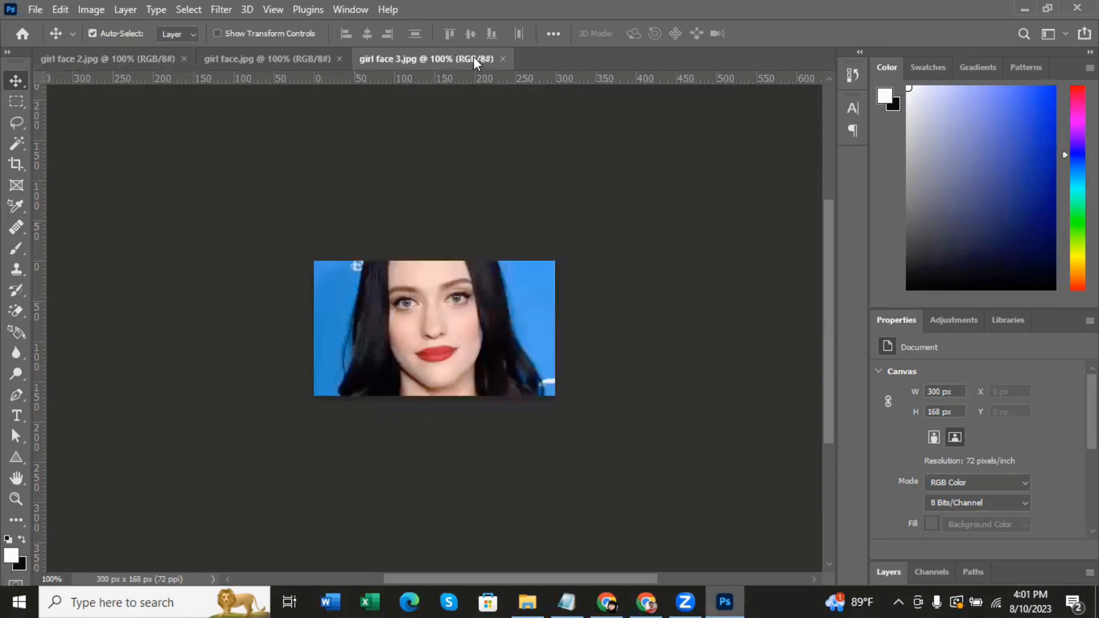
- Close girl face 3.jpg, check girl face.jpg, and return to the girl face 2.jpg document
left_click(503, 58)
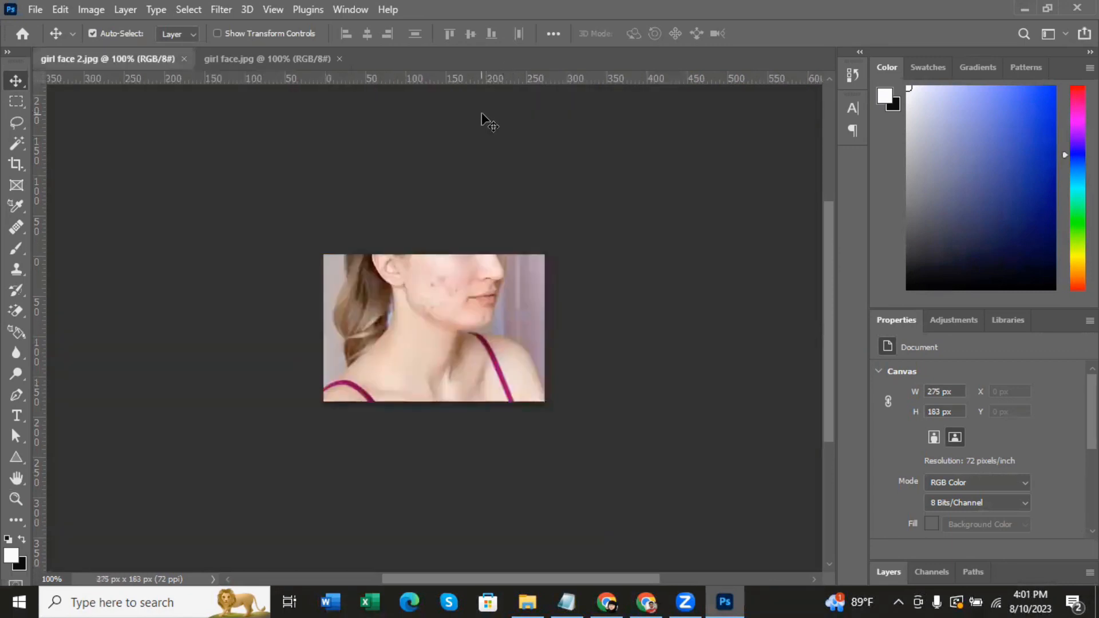
left_click(278, 60)
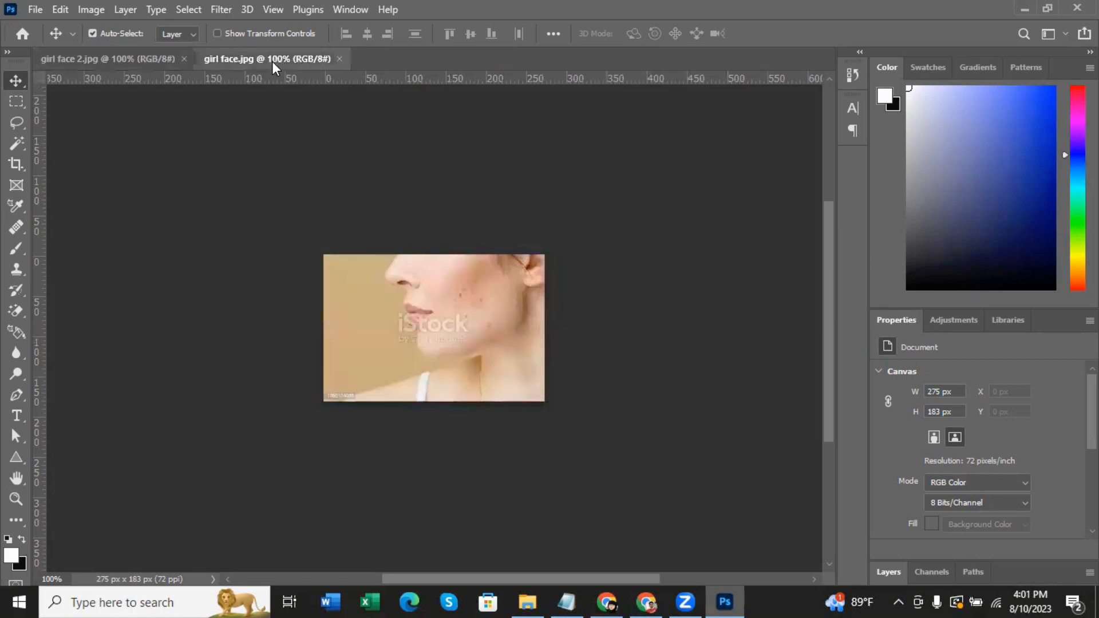
left_click(106, 62)
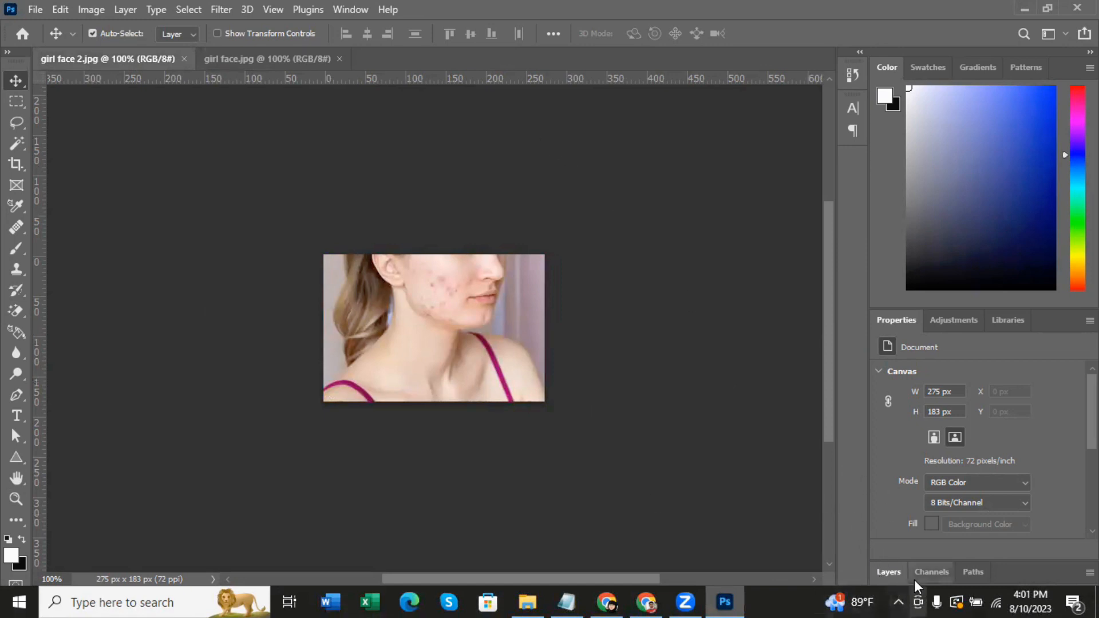
- Unlock the Background layer of girl face 2.jpg and duplicate it
left_click(883, 576)
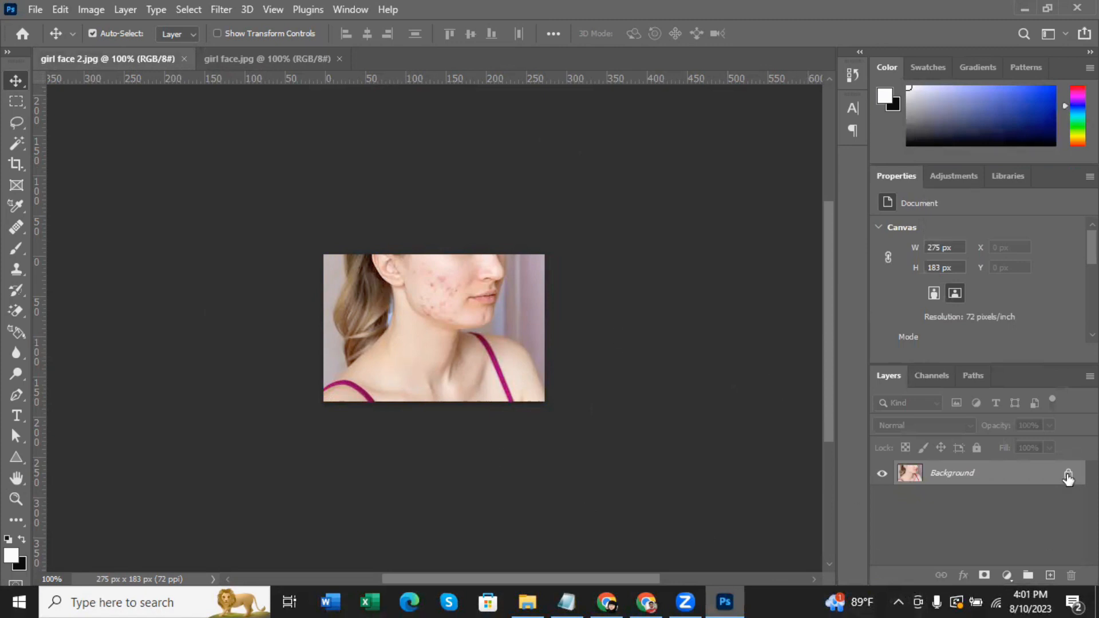
left_click(1068, 475)
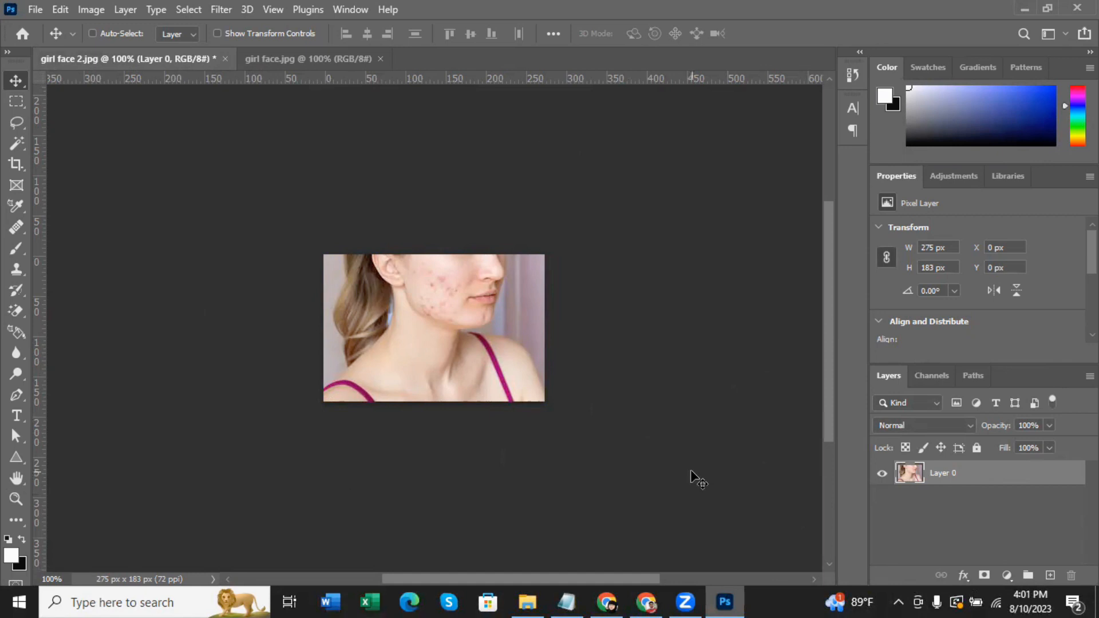
key("ctrl+j")
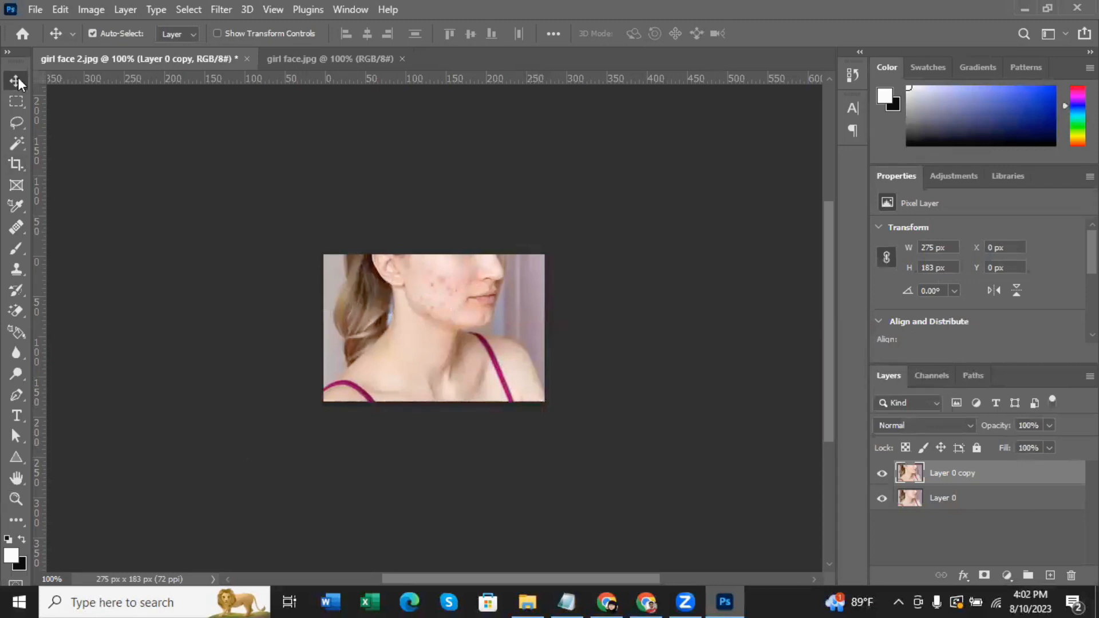
- Using the Healing Brush at size 20, sample clear skin on the upper cheek and heal the acne spots across the cheek
left_click(16, 228)
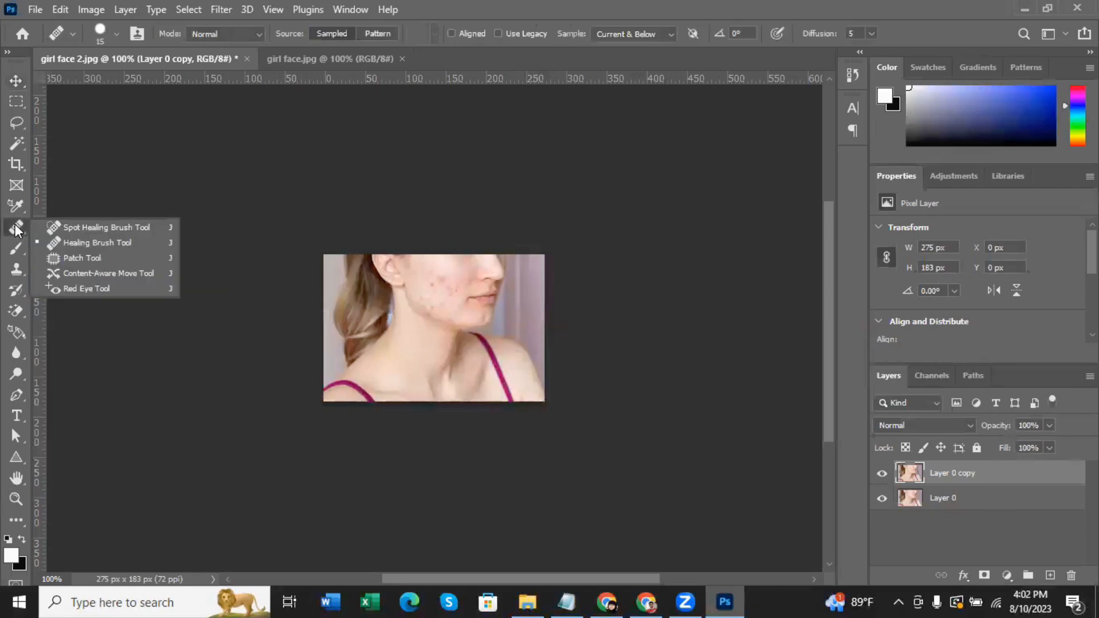
left_click(111, 245)
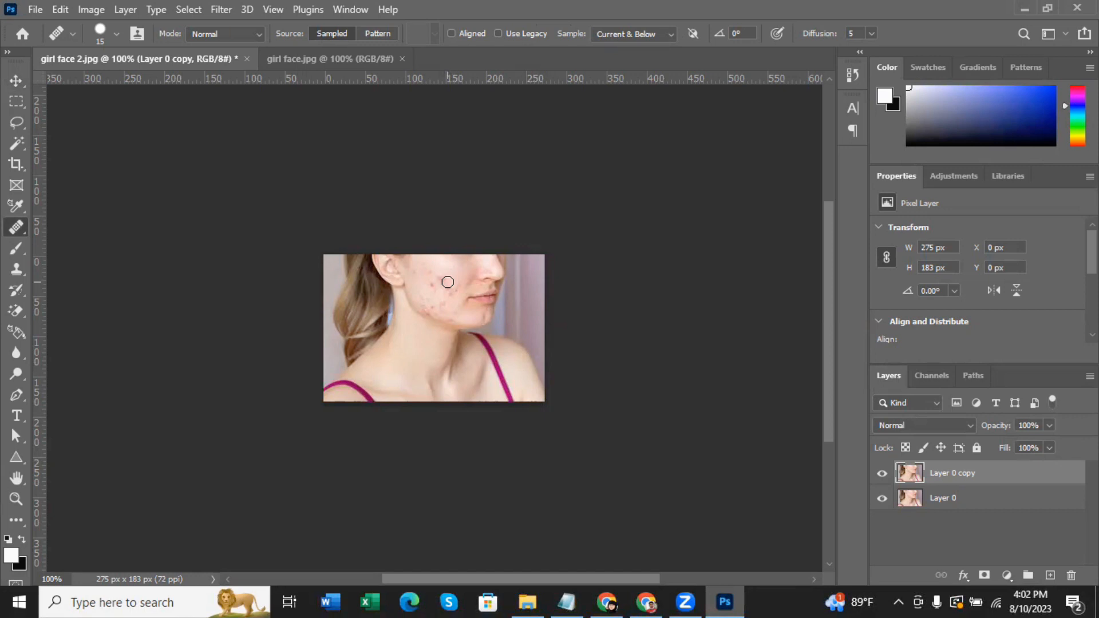
key("bracketleft")
key("bracketright")
key("bracketright")
scroll(460, 292, "up", 1)
scroll(460, 292, "up", 1)
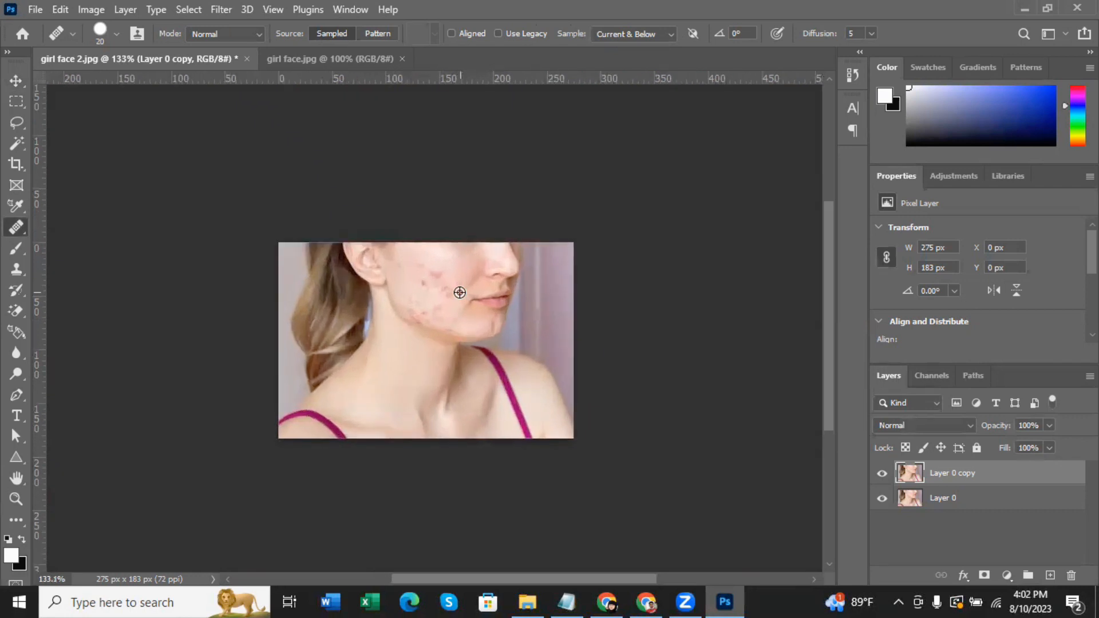
scroll(460, 293, "up", 1)
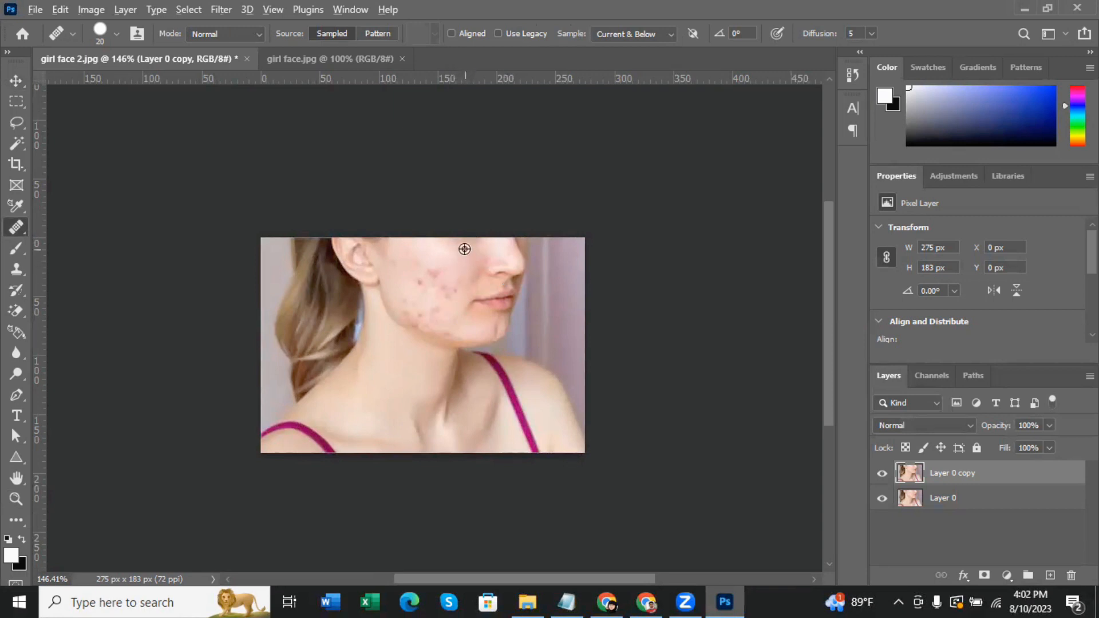
left_click(455, 249, "alt")
left_click(448, 290)
left_click(430, 277)
left_click(418, 312)
left_click(419, 283)
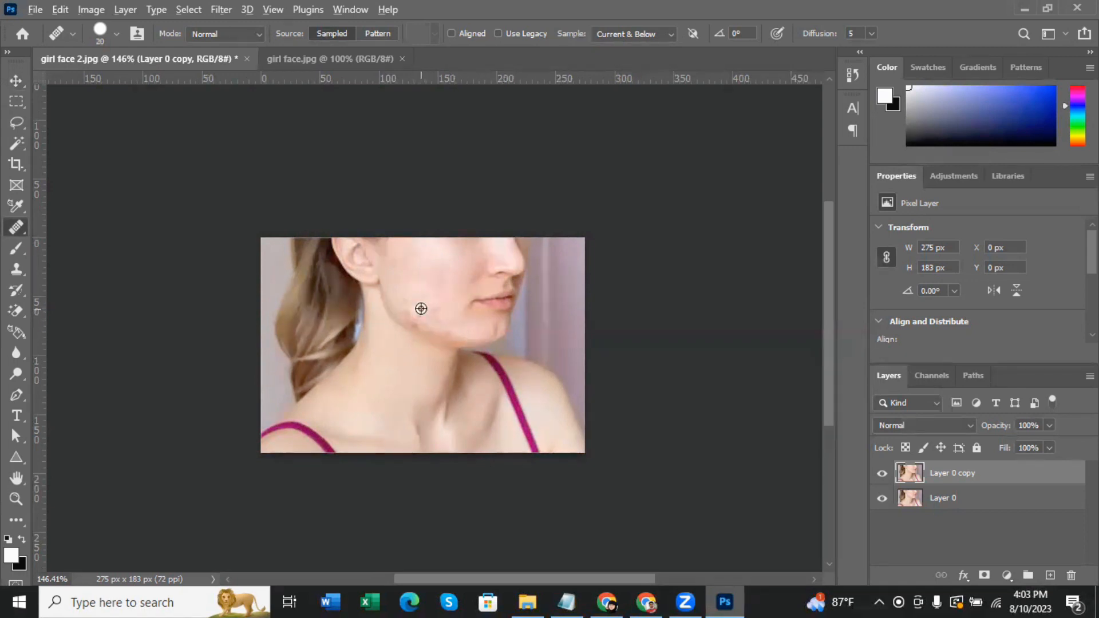
- Sample fresh skin from the lower cheek and neck, and heal the remaining marks on the cheek and jaw
left_click(421, 309, "alt")
left_click(386, 372)
left_click(393, 363, "alt")
left_click(404, 248)
left_click(452, 289)
left_click(465, 280)
left_click(418, 315)
left_click(466, 348)
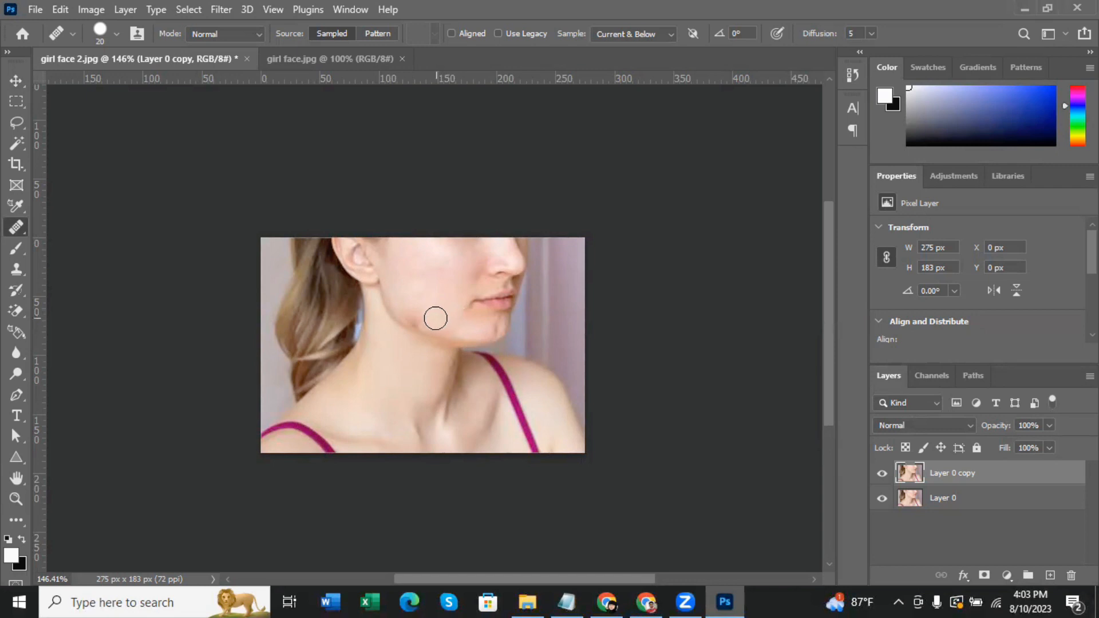
- Reduce the Healing Brush to size 15 and then 10 while retouching the blemishes along the jaw edge
key("bracketright")
key("bracketleft")
key("bracketleft")
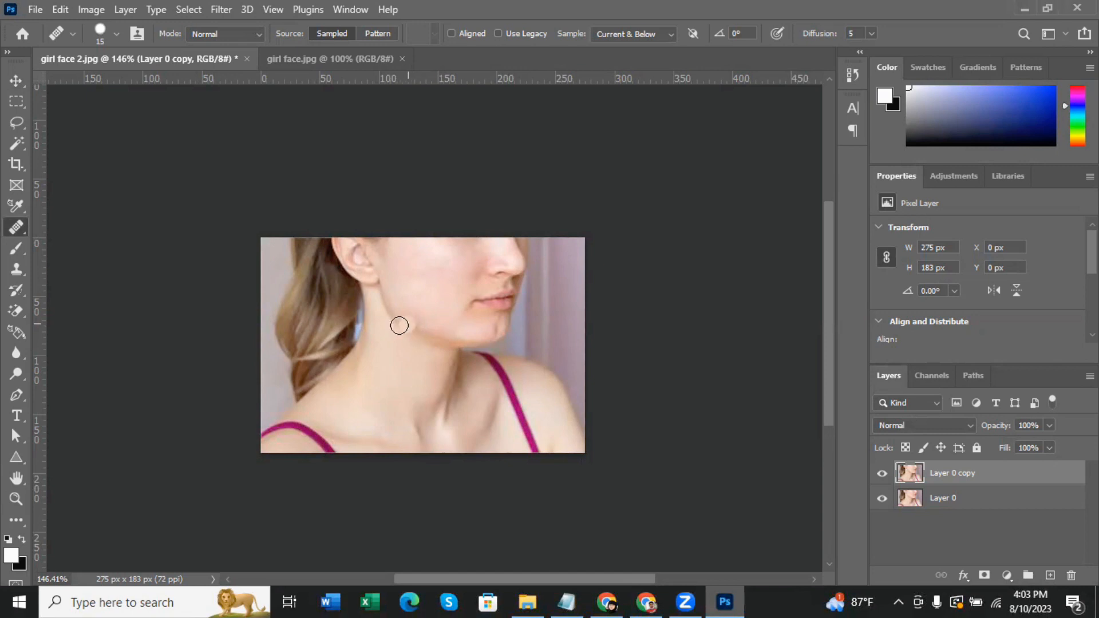
mouse_move(414, 319)
left_mouse_down()
mouse_move(424, 328)
mouse_move(405, 319)
mouse_move(422, 328)
left_mouse_up()
key("bracketleft")
left_click(438, 340)
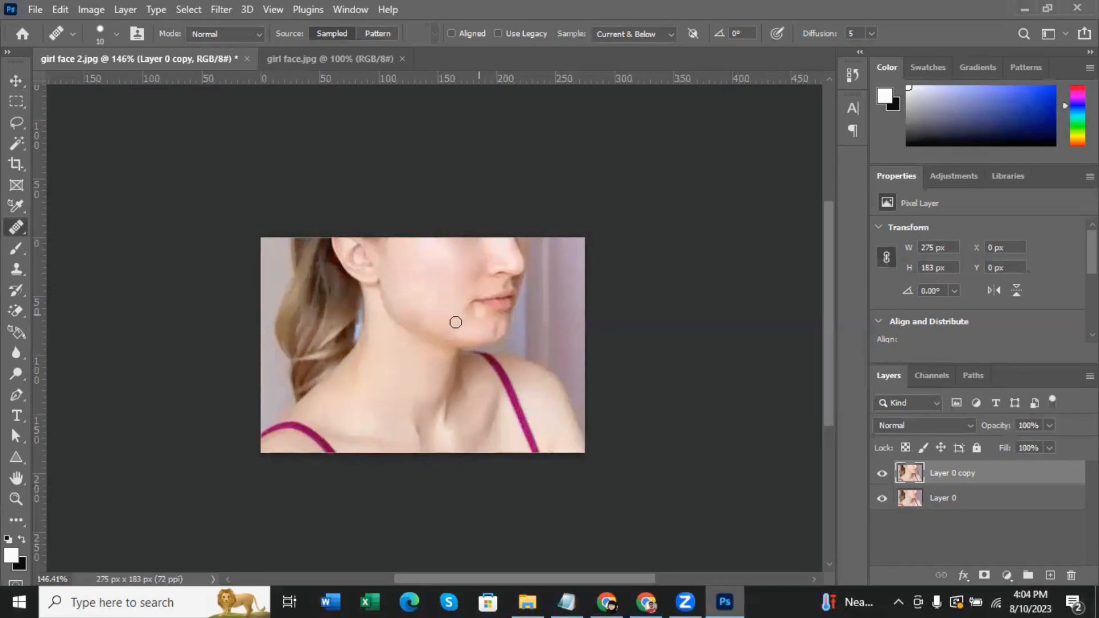
- Heal the leftover marks around the chin and lower jawline with a size 15 brush, and finish on the Move tool
key("bracketright")
left_click(501, 360)
left_click(501, 340)
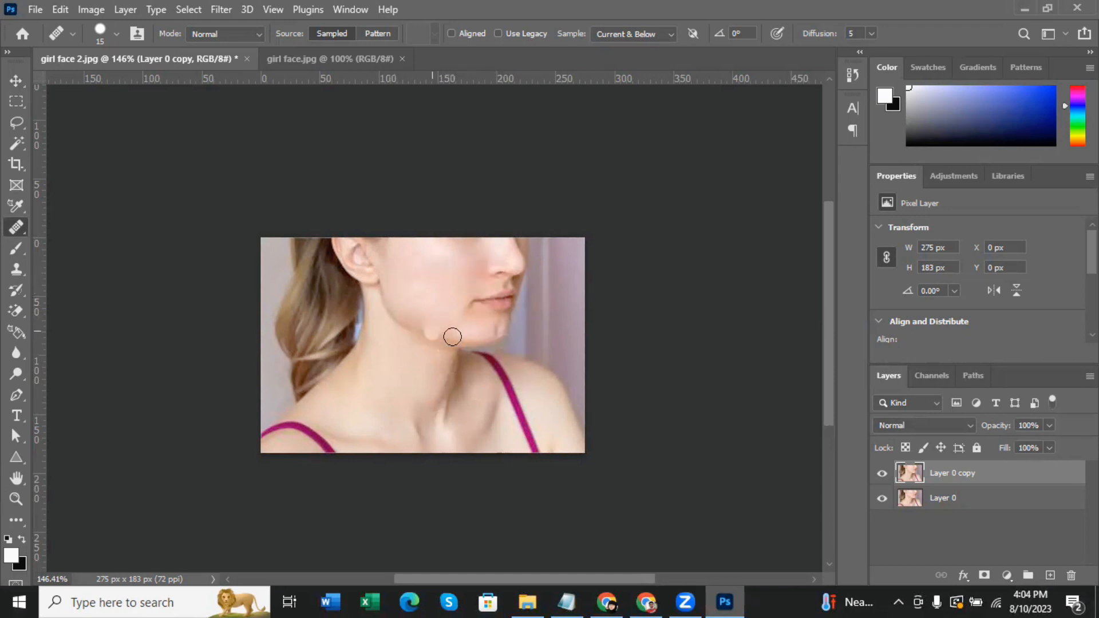
left_click(16, 81)
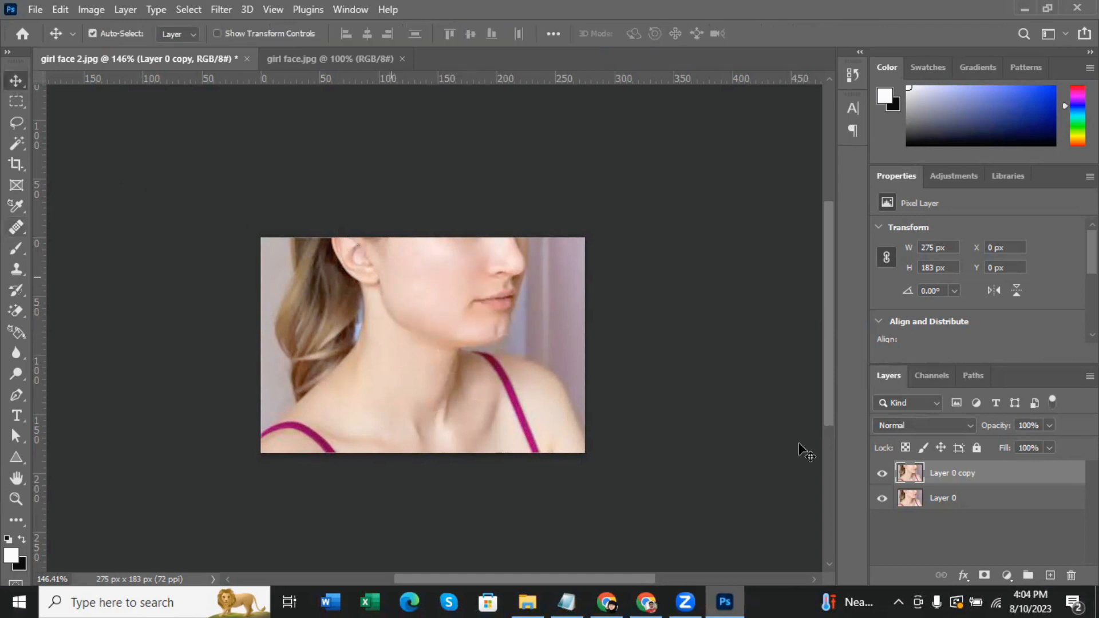
- Toggle the visibility of Layer 0 copy to compare the retouched face with the original
left_click(883, 475)
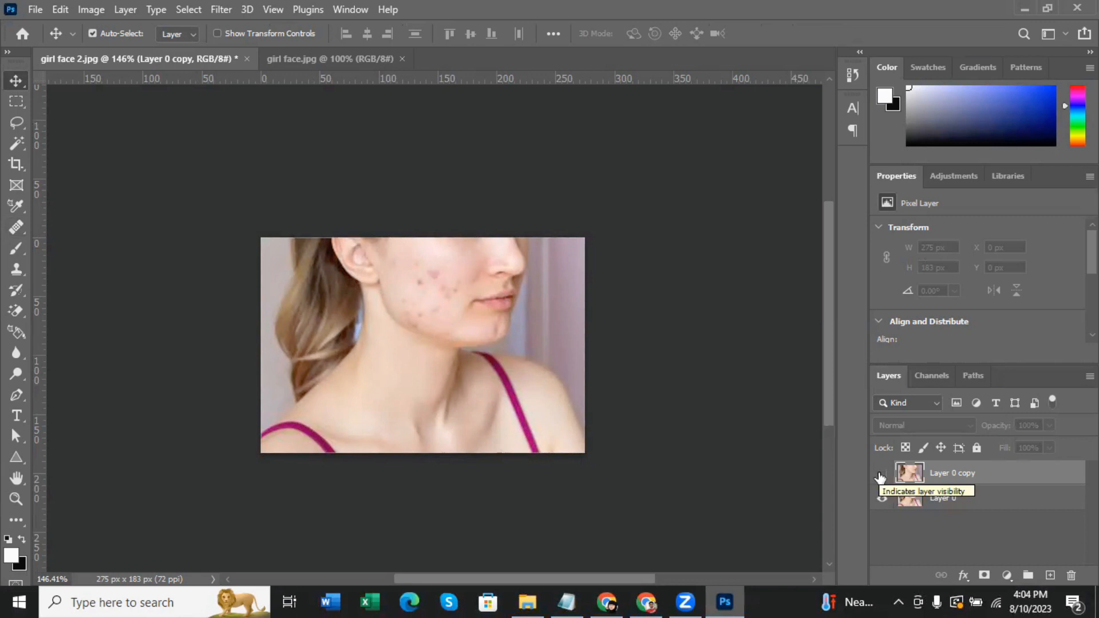
left_click(881, 475)
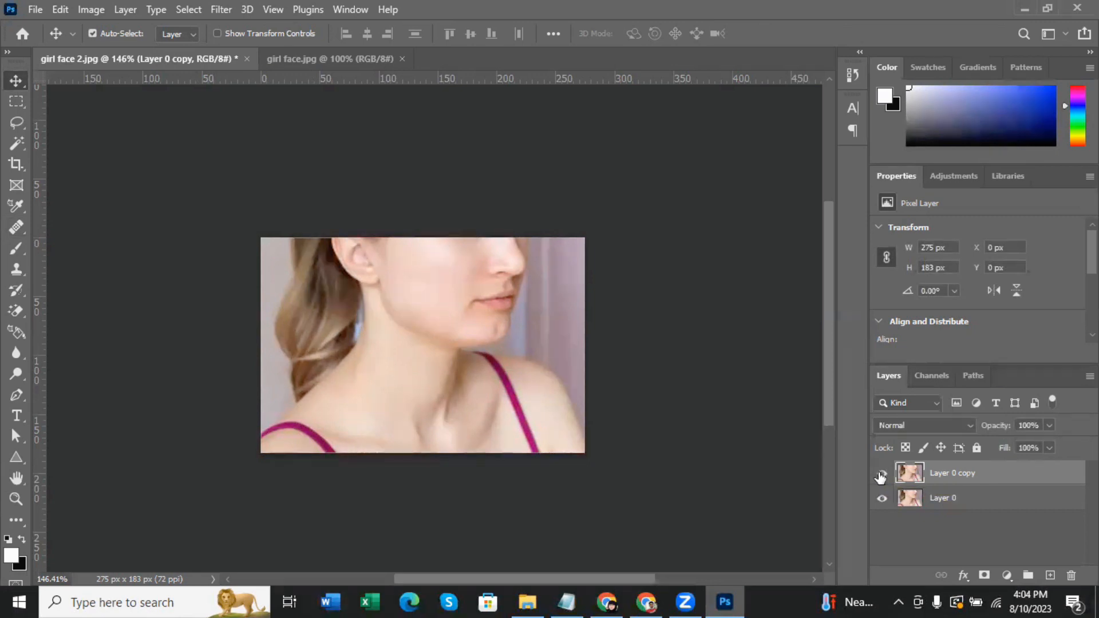
left_click(881, 475)
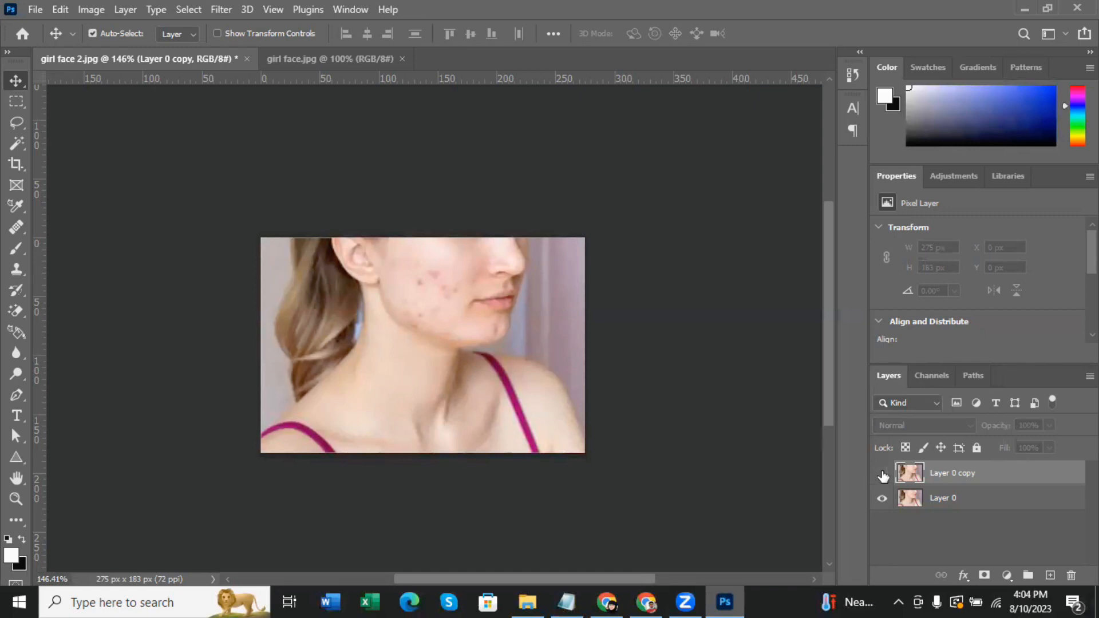
left_click(882, 475)
left_click(882, 475)
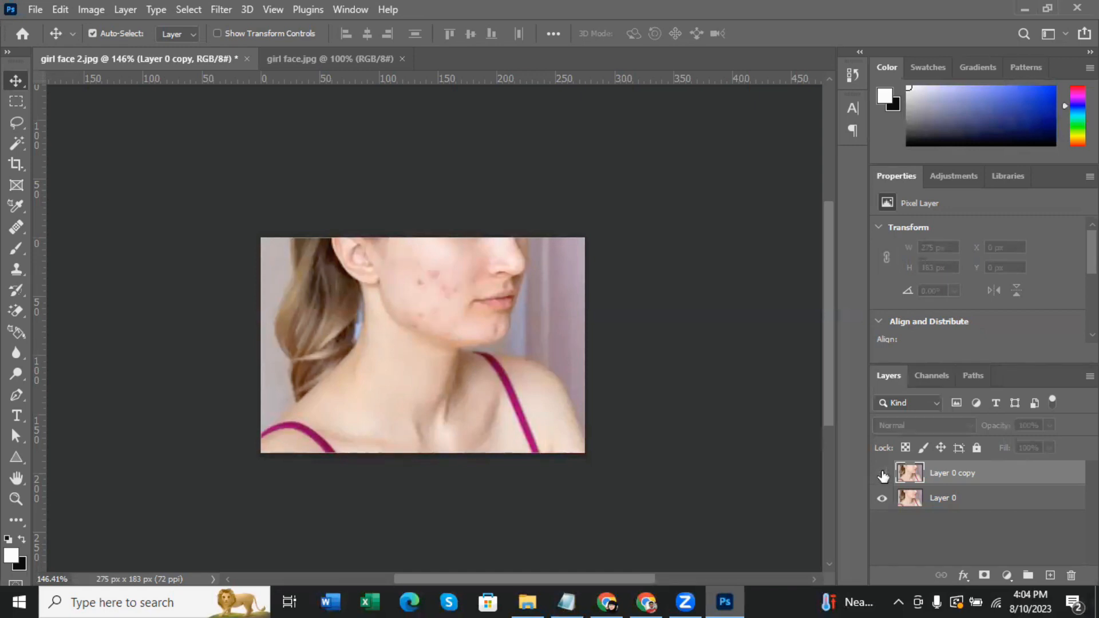